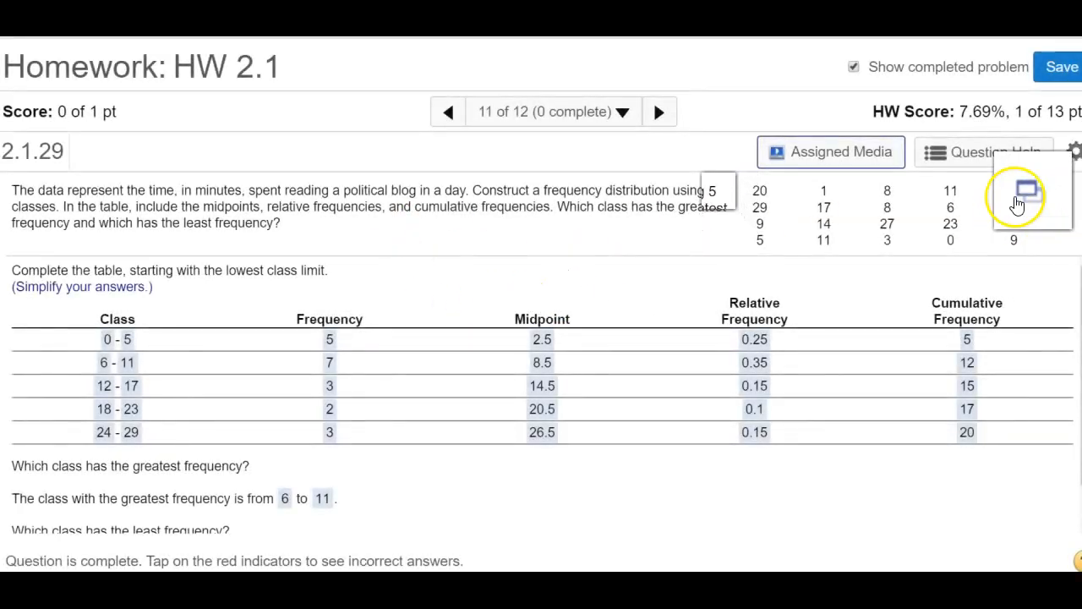
# - Open the problem's data set in StatCrunch, sort the table by var1 ascending, and enlarge the window to full size
pyautogui.click(1022, 196)
pyautogui.click(945, 218)
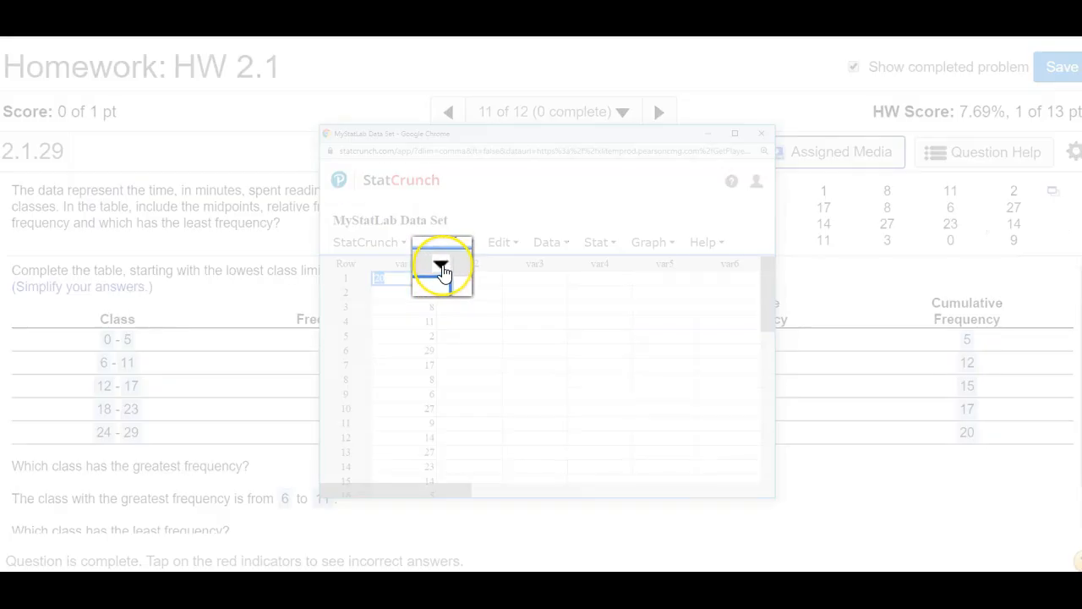
pyautogui.click(441, 267)
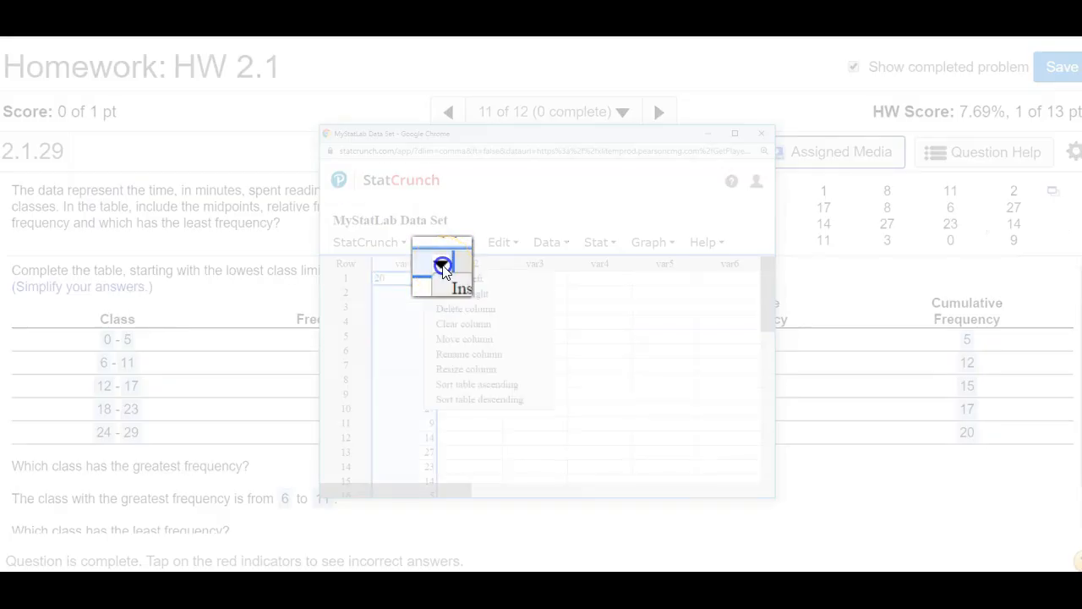
pyautogui.click(455, 389)
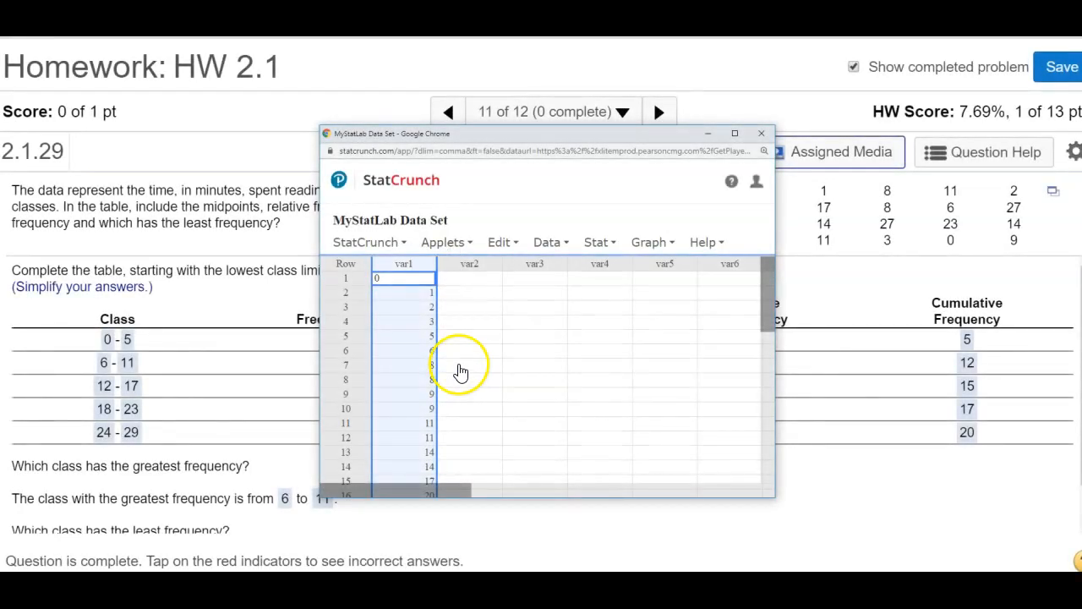
pyautogui.click(733, 134)
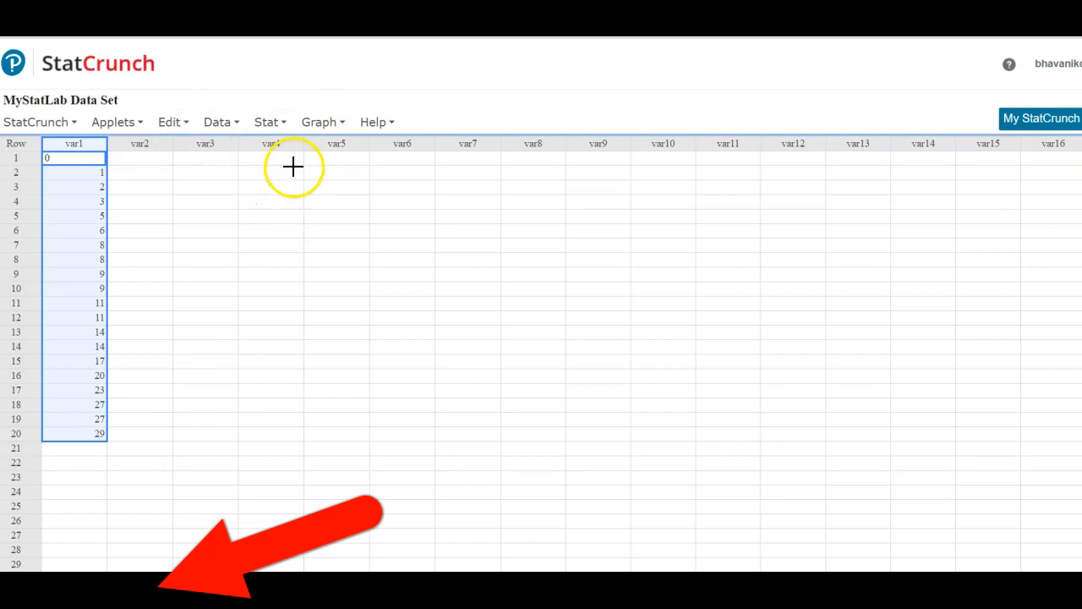
# - Circle the last var1 value and handwrite the class width formula C.W = (Max − Min) / # Classes over the data table
pyautogui.moveTo(290, 165)
pyautogui.mouseDown()
pyautogui.moveTo(302, 206)
pyautogui.moveTo(346, 193)
pyautogui.moveTo(357, 174)
pyautogui.moveTo(390, 193)
pyautogui.mouseUp()
pyautogui.moveTo(109, 427)
pyautogui.mouseDown()
pyautogui.moveTo(92, 454)
pyautogui.moveTo(112, 431)
pyautogui.mouseUp()
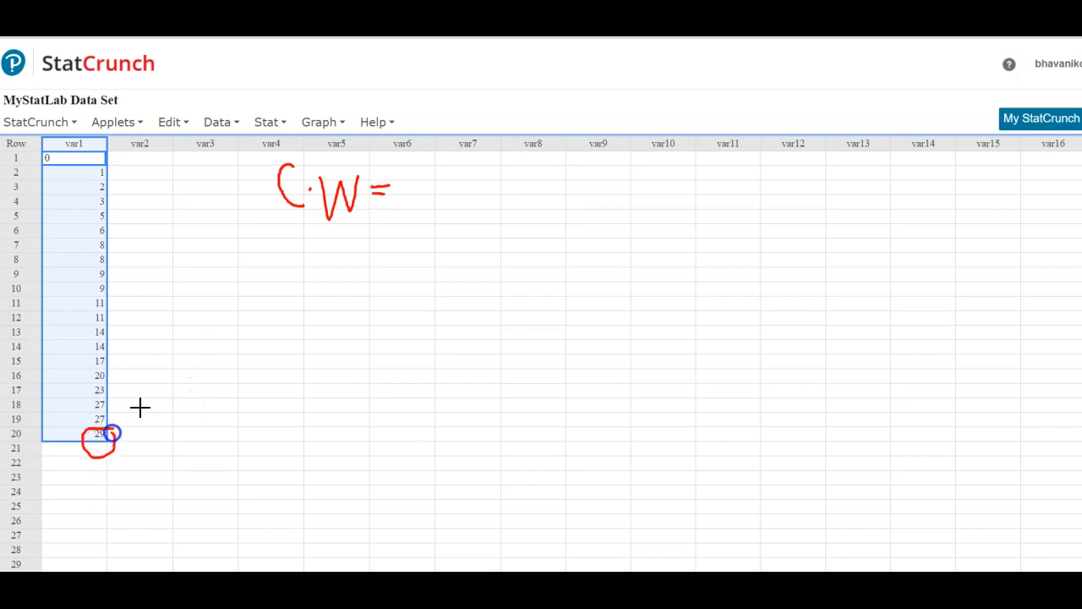
pyautogui.moveTo(400, 181)
pyautogui.mouseDown()
pyautogui.moveTo(405, 208)
pyautogui.moveTo(427, 181)
pyautogui.moveTo(476, 206)
pyautogui.moveTo(499, 191)
pyautogui.moveTo(513, 212)
pyautogui.mouseUp()
pyautogui.moveTo(510, 173)
pyautogui.mouseDown()
pyautogui.moveTo(527, 195)
pyautogui.moveTo(572, 198)
pyautogui.mouseUp()
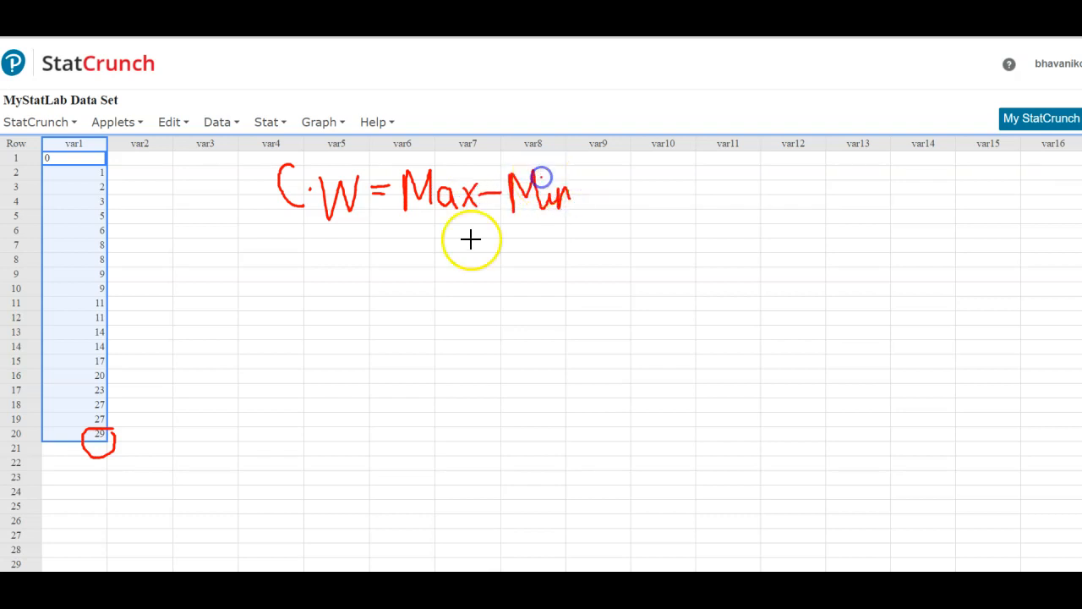
pyautogui.moveTo(420, 223); pyautogui.dragTo(590, 222)
pyautogui.moveTo(440, 241)
pyautogui.mouseDown()
pyautogui.moveTo(453, 253)
pyautogui.moveTo(507, 227)
pyautogui.moveTo(519, 251)
pyautogui.mouseUp()
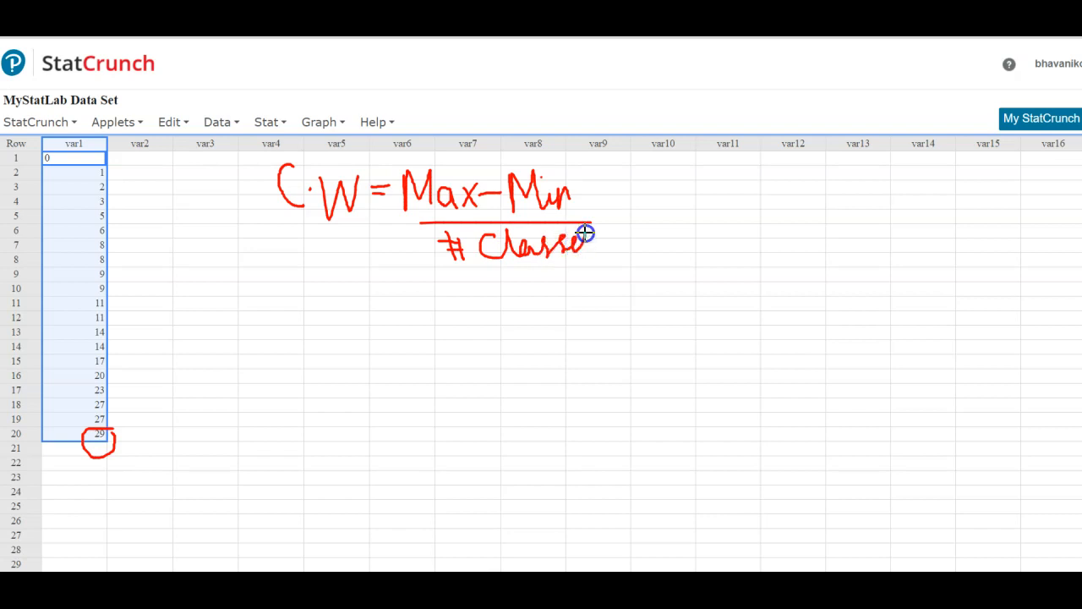
pyautogui.moveTo(587, 251); pyautogui.dragTo(593, 252)
pyautogui.moveTo(599, 213); pyautogui.dragTo(618, 213)
# - Link Max and Min to the last and first var1 values and handwrite the substitution (29 − 0) / 5
pyautogui.moveTo(406, 210)
pyautogui.mouseDown()
pyautogui.moveTo(290, 367)
pyautogui.moveTo(125, 420)
pyautogui.mouseUp()
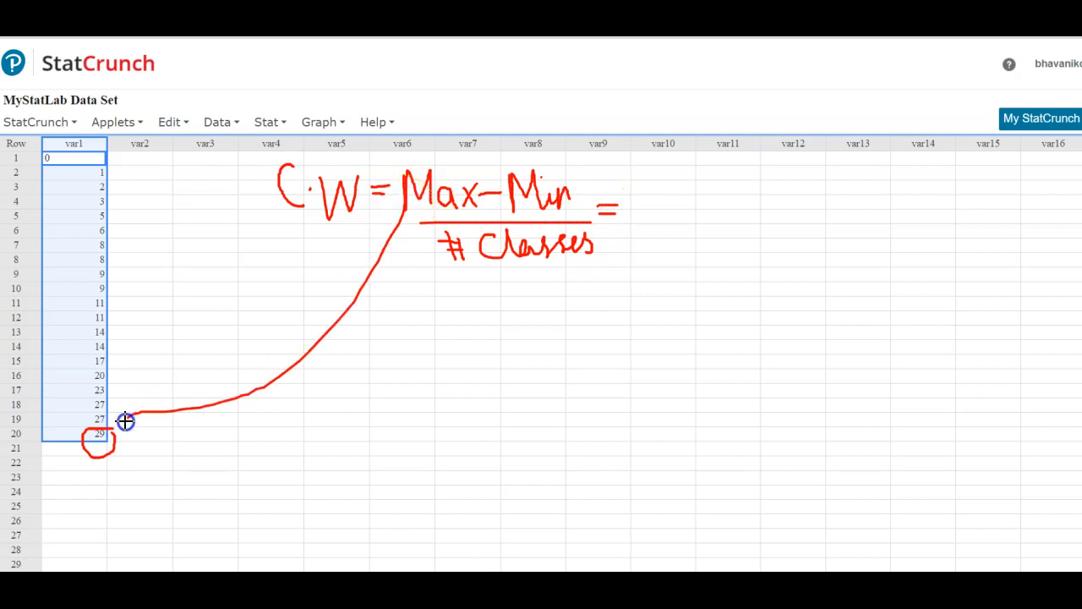
pyautogui.moveTo(660, 191)
pyautogui.mouseDown()
pyautogui.moveTo(659, 205)
pyautogui.moveTo(683, 227)
pyautogui.moveTo(697, 201)
pyautogui.moveTo(755, 206)
pyautogui.mouseUp()
pyautogui.moveTo(547, 186)
pyautogui.mouseDown()
pyautogui.moveTo(425, 109)
pyautogui.moveTo(197, 121)
pyautogui.moveTo(90, 152)
pyautogui.mouseUp()
pyautogui.moveTo(785, 187); pyautogui.dragTo(790, 218)
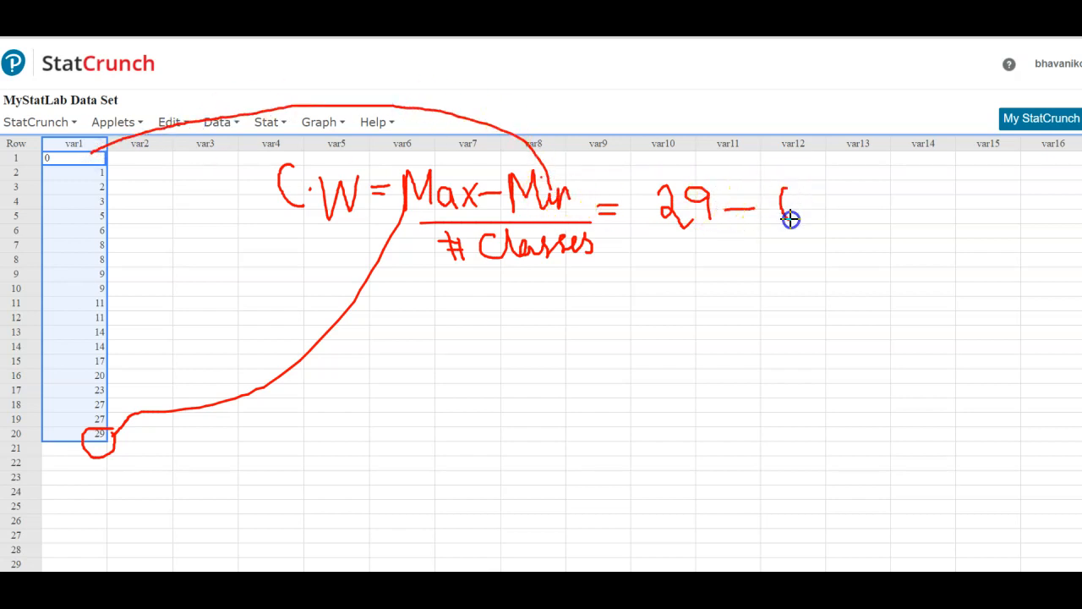
pyautogui.moveTo(674, 230); pyautogui.dragTo(811, 226)
pyautogui.moveTo(705, 246)
pyautogui.mouseDown()
pyautogui.moveTo(742, 245)
pyautogui.moveTo(712, 254)
pyautogui.moveTo(736, 270)
pyautogui.moveTo(710, 270)
pyautogui.mouseUp()
pyautogui.moveTo(831, 216); pyautogui.dragTo(837, 214)
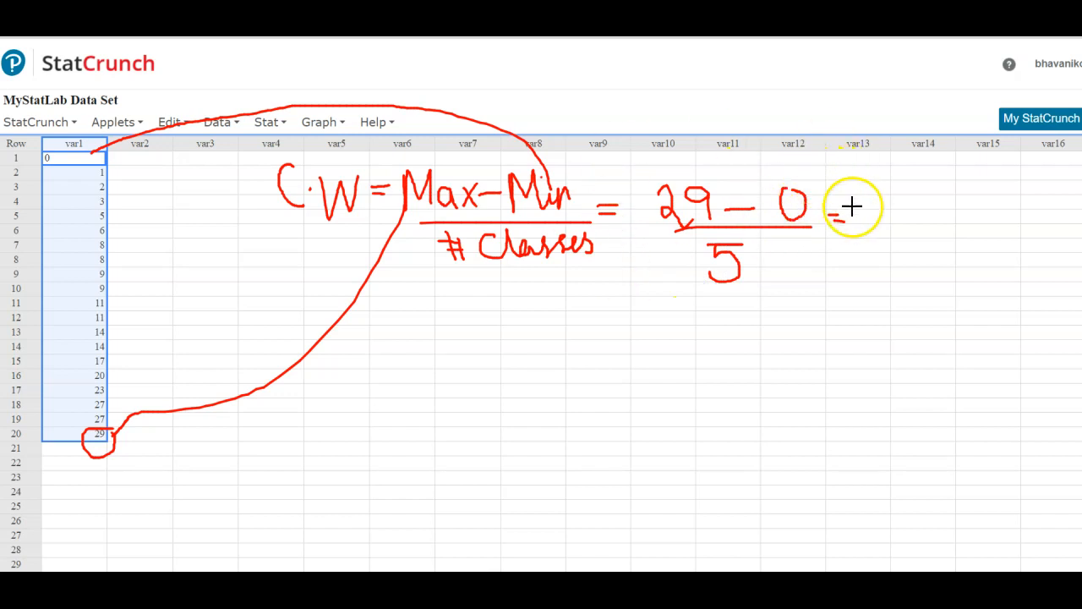
# - Handwrite the quotient 5.8, circle it, and draw an upward arrow beside it to indicate rounding up
pyautogui.moveTo(859, 200)
pyautogui.mouseDown()
pyautogui.moveTo(882, 199)
pyautogui.moveTo(862, 234)
pyautogui.mouseUp()
pyautogui.click(902, 222)
pyautogui.moveTo(933, 199)
pyautogui.mouseDown()
pyautogui.moveTo(927, 230)
pyautogui.moveTo(933, 201)
pyautogui.mouseUp()
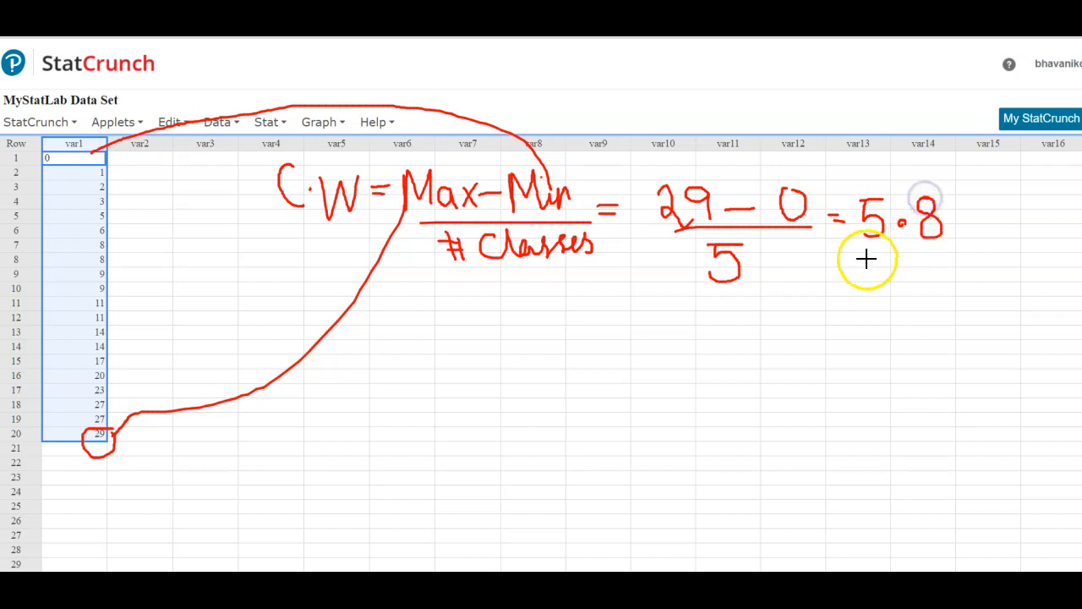
pyautogui.moveTo(856, 247)
pyautogui.mouseDown()
pyautogui.moveTo(958, 245)
pyautogui.moveTo(905, 166)
pyautogui.moveTo(850, 203)
pyautogui.moveTo(859, 245)
pyautogui.mouseUp()
pyautogui.moveTo(984, 187); pyautogui.dragTo(991, 238)
pyautogui.click(983, 184)
pyautogui.moveTo(982, 185); pyautogui.dragTo(1009, 203)
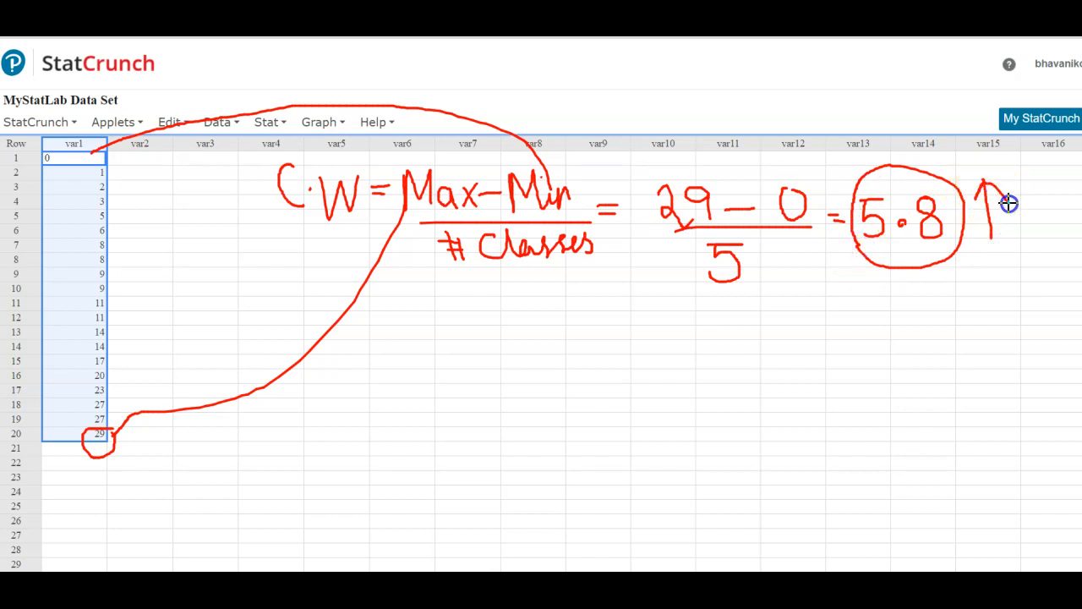
# - Handwrite and circle the rounded class width 6, circle the minimum value 0 in var1, and clear all annotations
pyautogui.click(909, 284)
pyautogui.moveTo(895, 280)
pyautogui.mouseDown()
pyautogui.moveTo(905, 321)
pyautogui.moveTo(874, 268)
pyautogui.moveTo(911, 343)
pyautogui.moveTo(939, 305)
pyautogui.mouseUp()
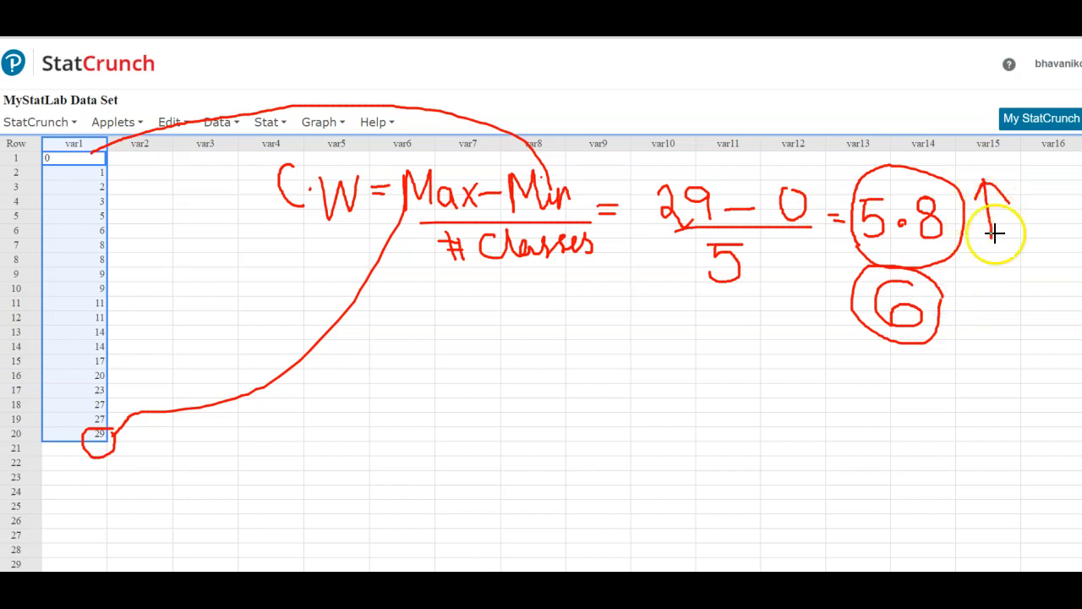
pyautogui.moveTo(838, 314); pyautogui.dragTo(848, 334)
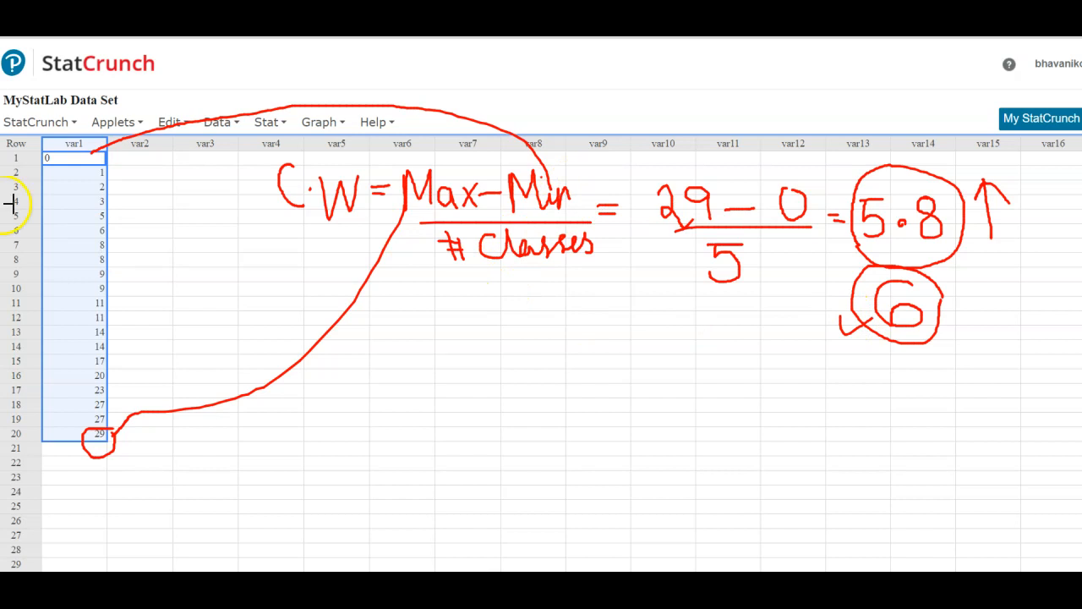
pyautogui.moveTo(61, 158)
pyautogui.mouseDown()
pyautogui.moveTo(46, 149)
pyautogui.moveTo(63, 157)
pyautogui.mouseUp()
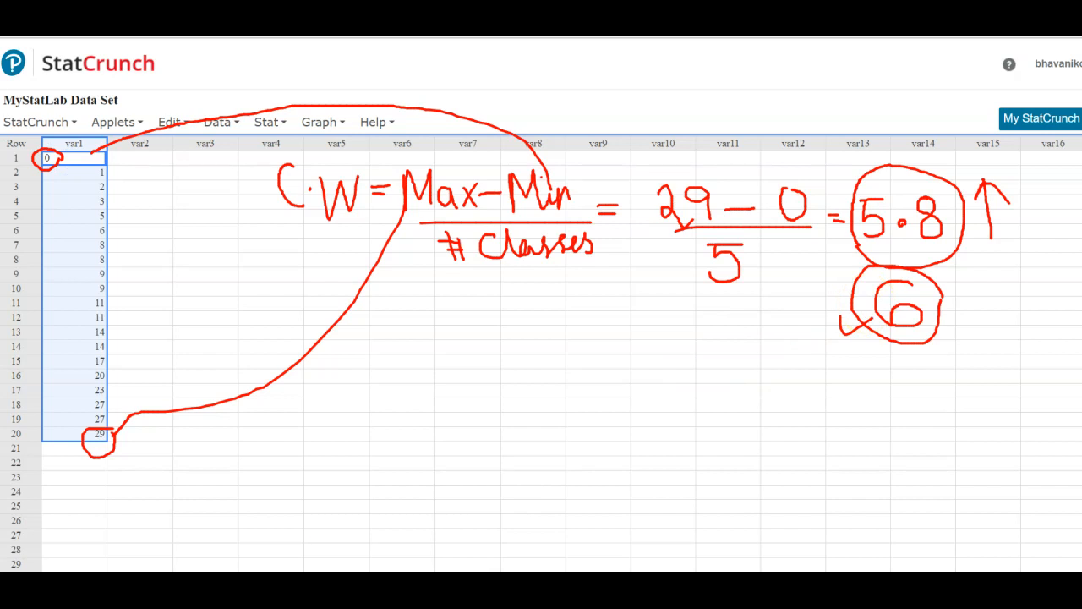
pyautogui.press('Escape')
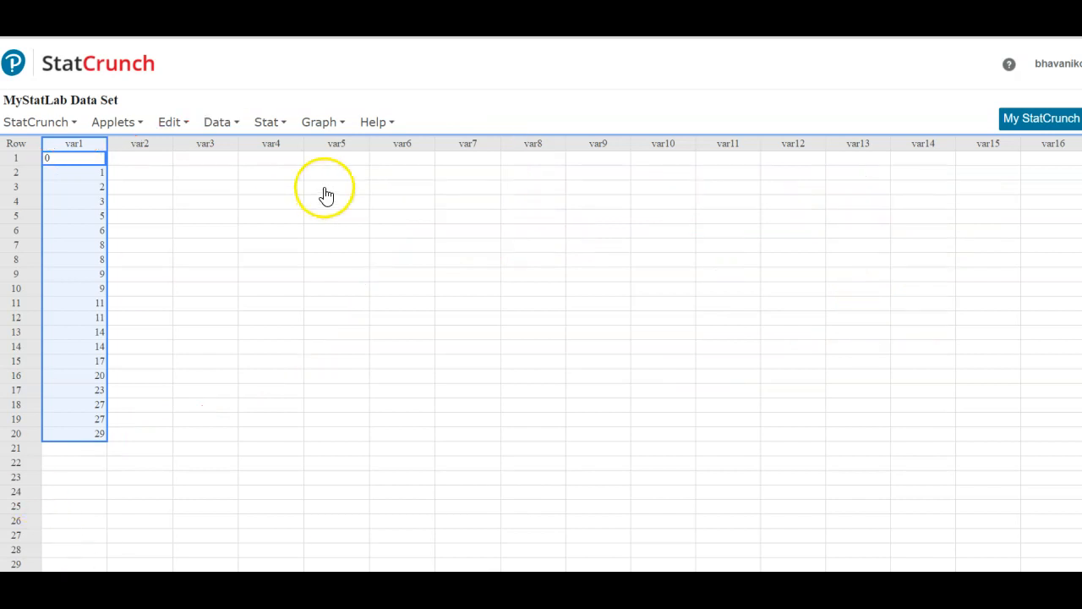
# - Set up a frequency histogram of var1 with bins starting at 0, width 6, and the value shown above each bar
pyautogui.click(322, 123)
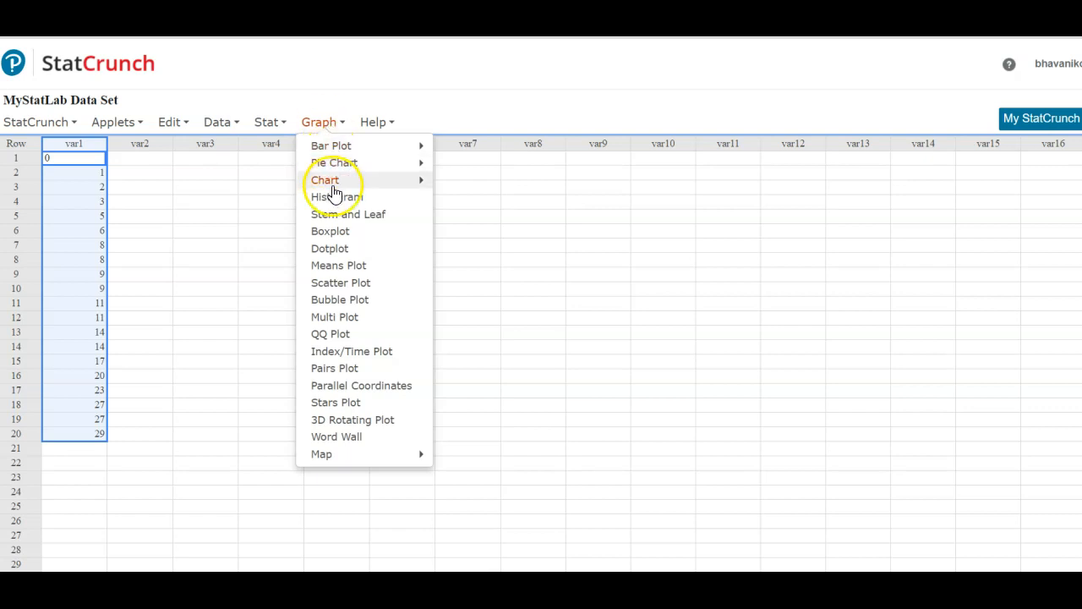
pyautogui.click(336, 196)
pyautogui.click(384, 94)
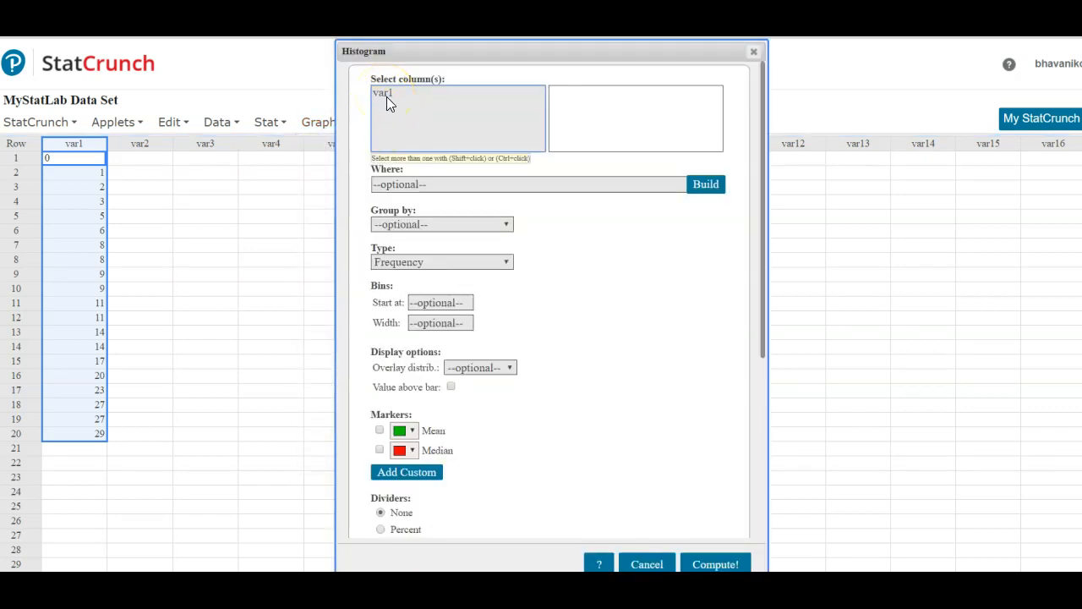
pyautogui.click(386, 96)
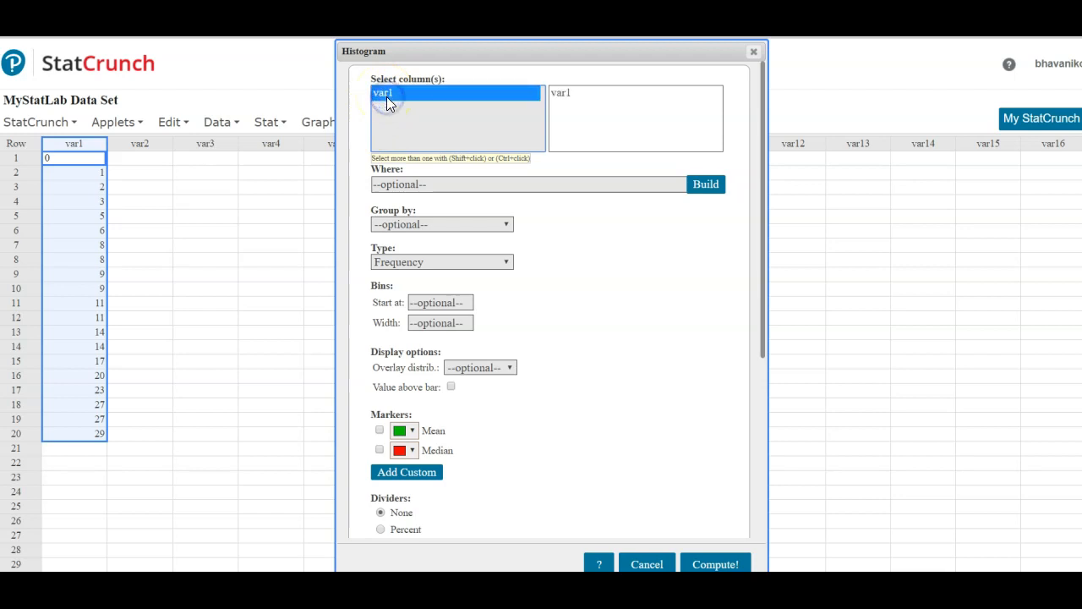
pyautogui.click(433, 302)
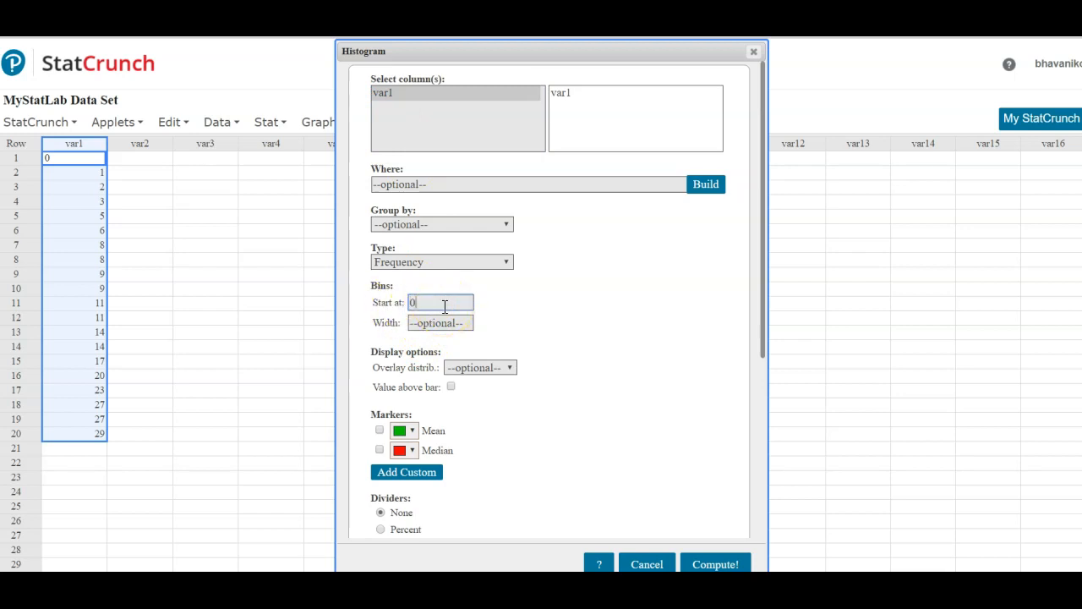
pyautogui.click(426, 324)
pyautogui.click(451, 387)
# - Mark the chosen column, the bin start as Min, and the bin width with handwritten checks, and clear the annotations
pyautogui.moveTo(568, 105); pyautogui.dragTo(601, 95)
pyautogui.moveTo(475, 306); pyautogui.dragTo(517, 294)
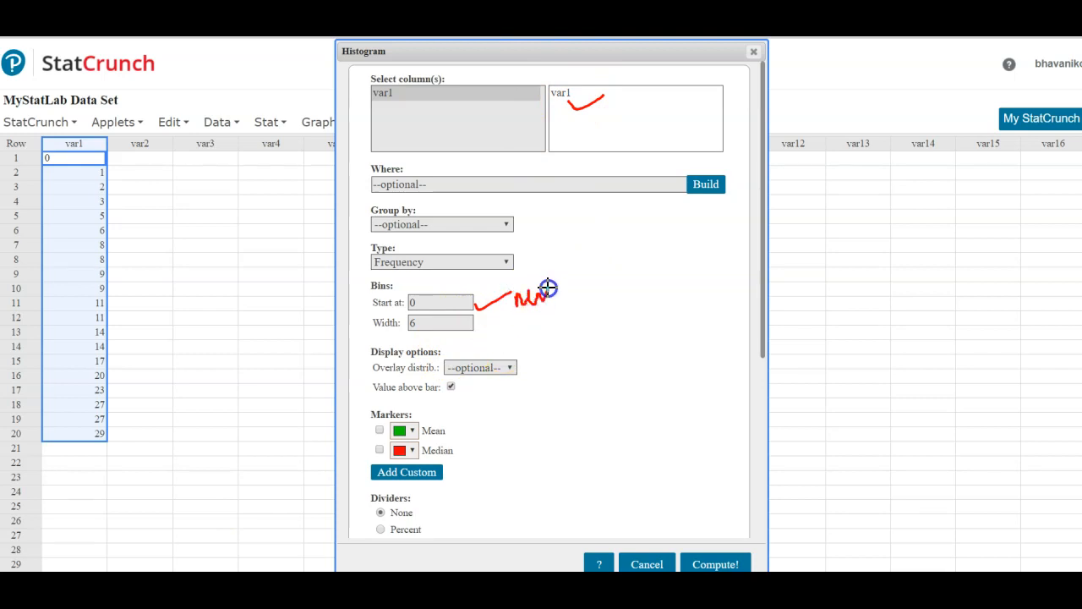
pyautogui.moveTo(464, 324)
pyautogui.mouseDown()
pyautogui.moveTo(473, 331)
pyautogui.moveTo(499, 317)
pyautogui.mouseUp()
pyautogui.press('Escape')
# - Compute the histogram, widen its graph window, and inspect the bars' ranges and frequencies
pyautogui.click(720, 564)
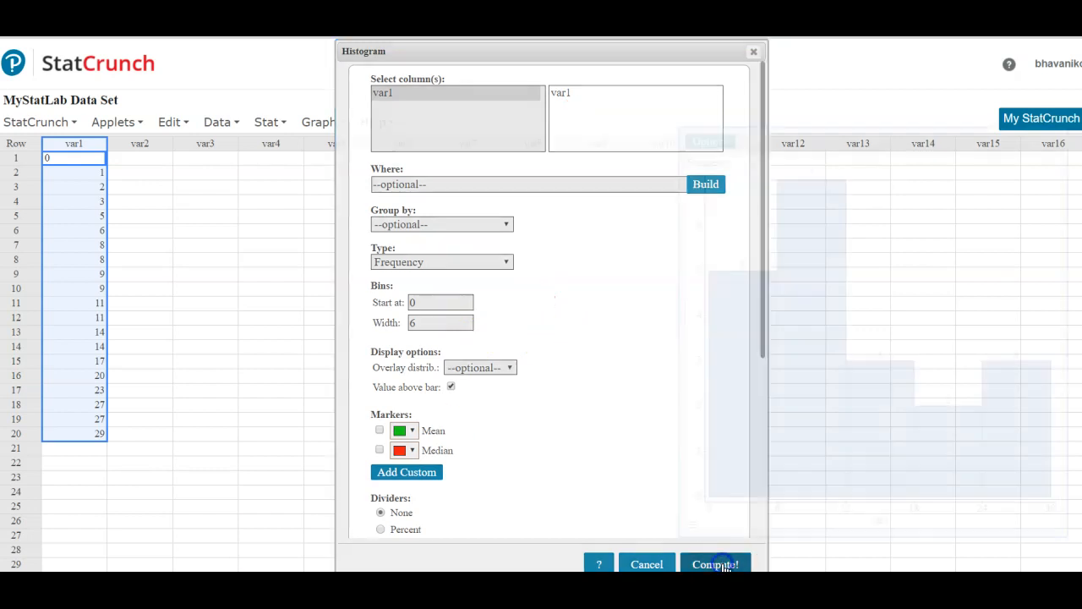
pyautogui.click(682, 262)
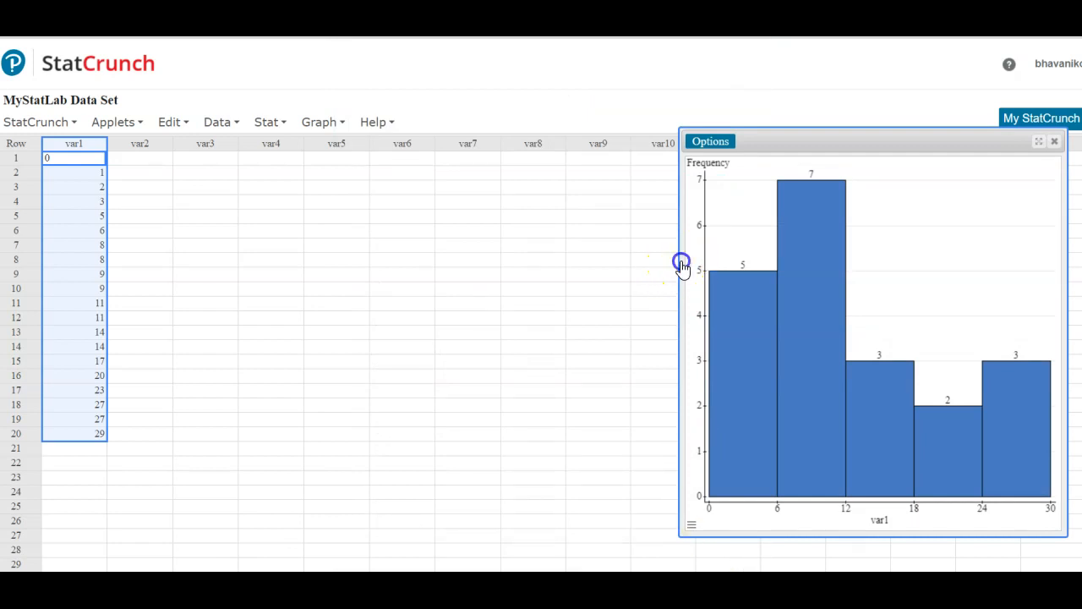
pyautogui.moveTo(679, 261); pyautogui.dragTo(433, 233)
pyautogui.moveTo(540, 348)
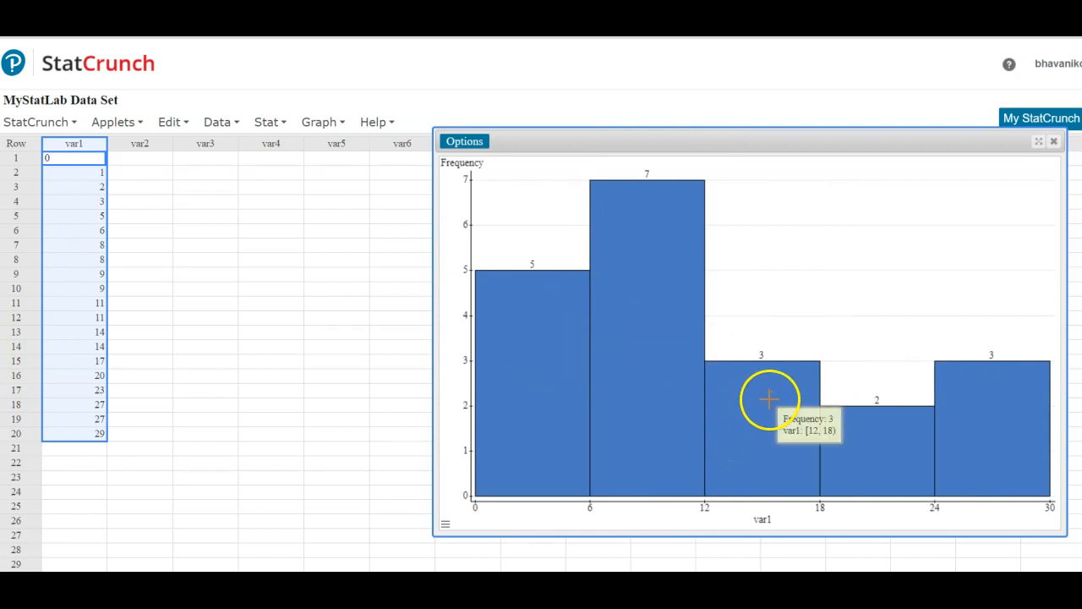
pyautogui.moveTo(961, 417)
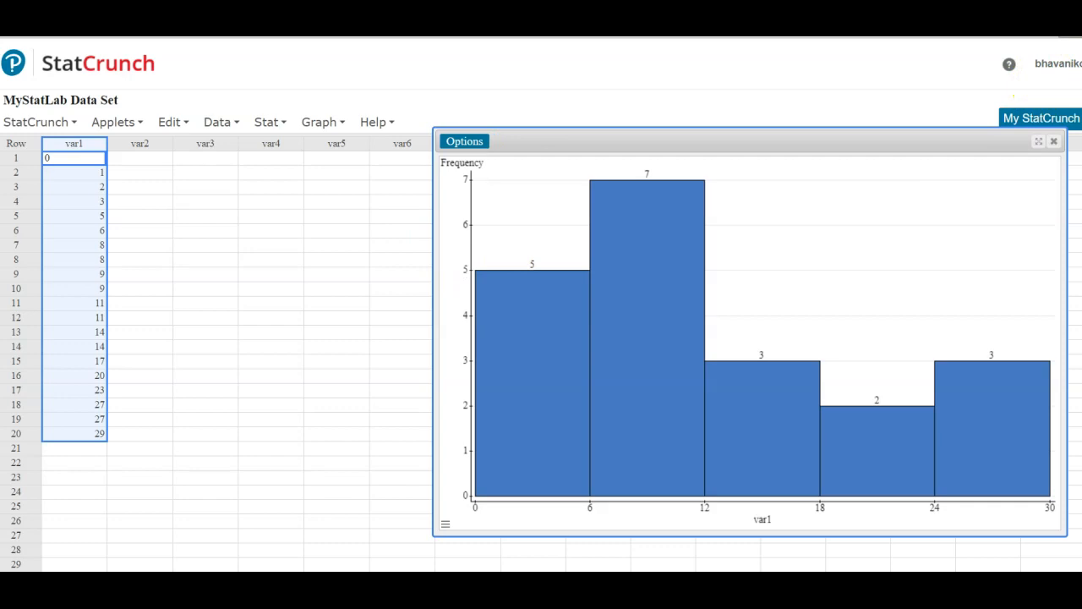
# - Restore the StatCrunch window to its smaller size and place it beside the homework table's Frequency column
pyautogui.click(1081, 37)
pyautogui.moveTo(546, 132); pyautogui.dragTo(669, 120)
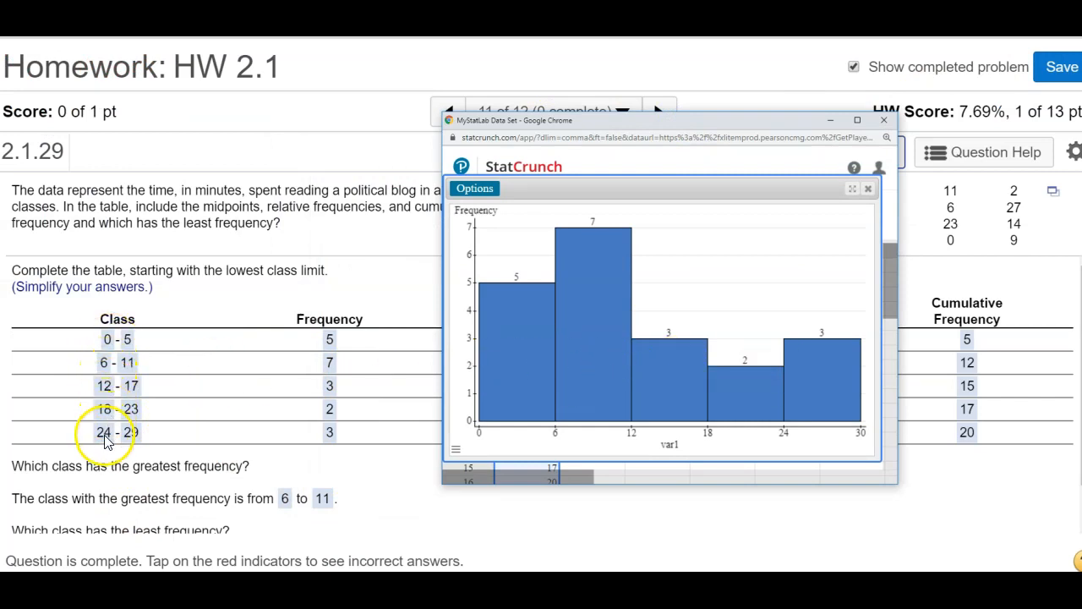
# - Annotate the first bar with the interval [0, 6), draw an arrow to class 0 - 5, and clear the annotations
pyautogui.moveTo(504, 350)
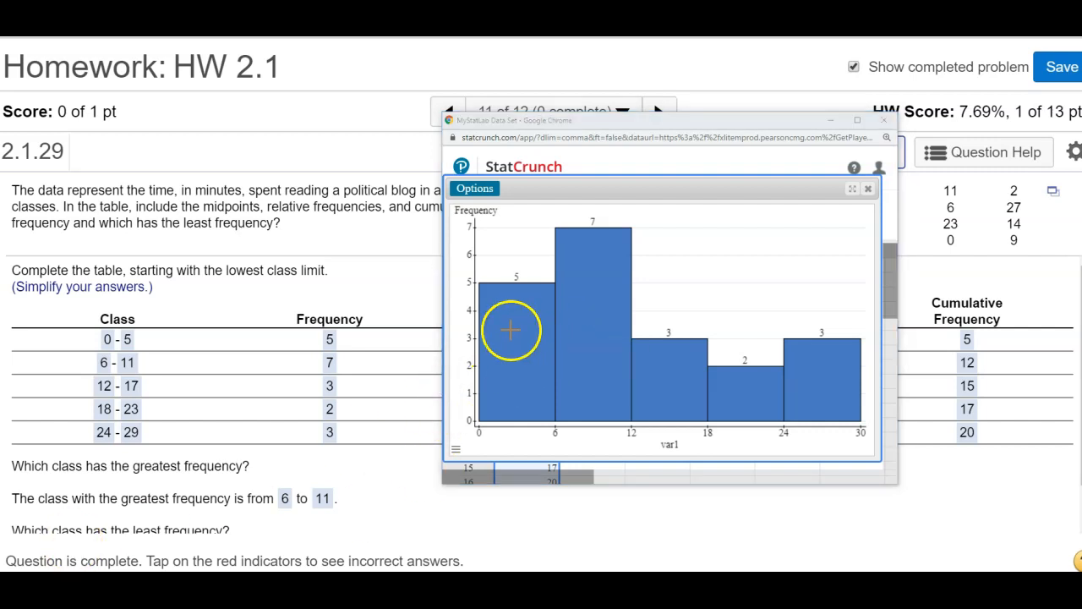
pyautogui.moveTo(499, 332)
pyautogui.mouseDown()
pyautogui.moveTo(502, 355)
pyautogui.moveTo(497, 331)
pyautogui.moveTo(472, 322)
pyautogui.moveTo(480, 369)
pyautogui.moveTo(514, 368)
pyautogui.mouseUp()
pyautogui.moveTo(537, 327)
pyautogui.mouseDown()
pyautogui.moveTo(543, 360)
pyautogui.moveTo(538, 321)
pyautogui.mouseUp()
pyautogui.moveTo(470, 345)
pyautogui.mouseDown()
pyautogui.moveTo(145, 343)
pyautogui.moveTo(169, 351)
pyautogui.mouseUp()
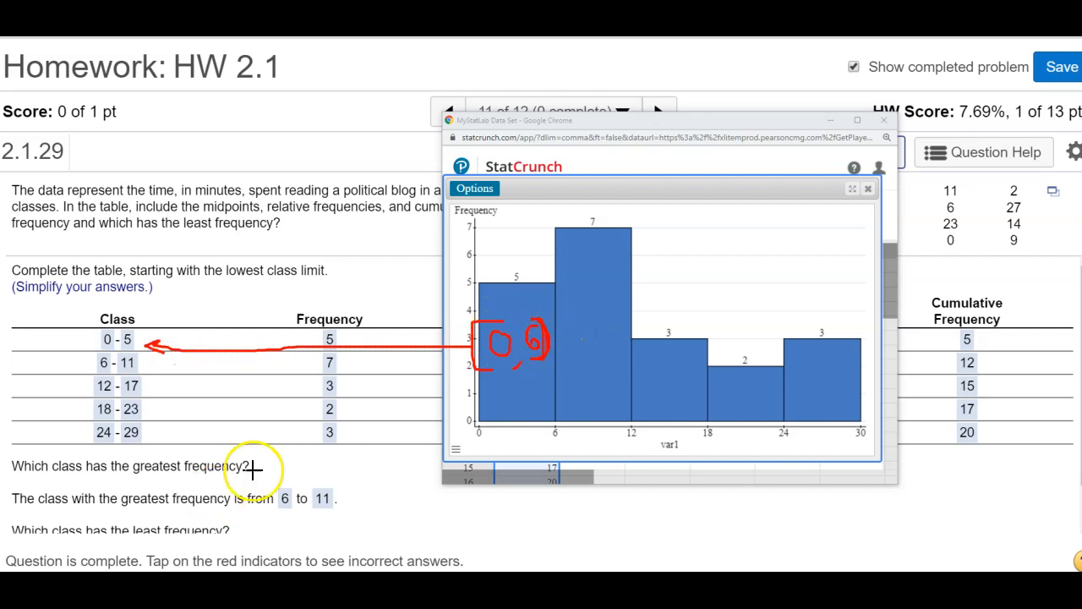
pyautogui.press('Escape')
# - Annotate the second bar with the interval [6, 12), connect it to class 6 - 11, and clear the annotations
pyautogui.moveTo(596, 333)
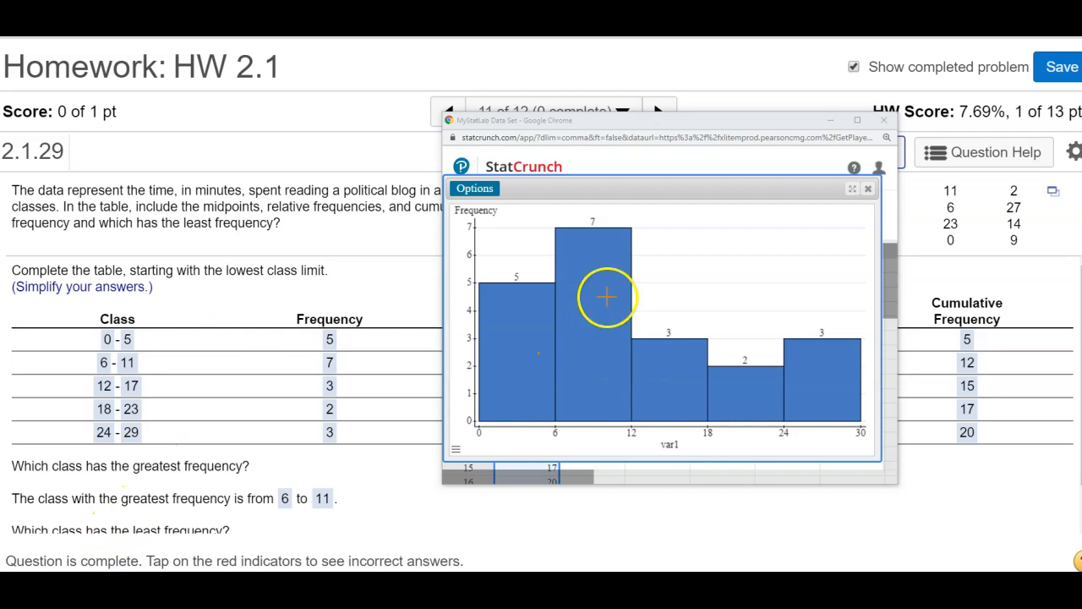
pyautogui.moveTo(581, 292)
pyautogui.mouseDown()
pyautogui.moveTo(558, 320)
pyautogui.moveTo(572, 307)
pyautogui.moveTo(584, 321)
pyautogui.mouseUp()
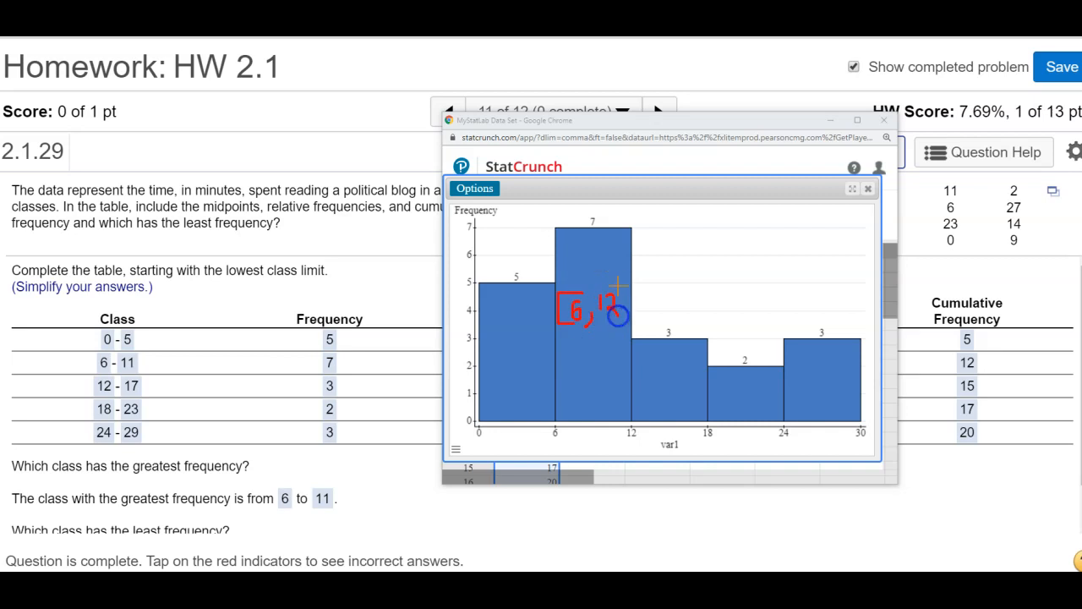
pyautogui.moveTo(620, 285); pyautogui.dragTo(625, 330)
pyautogui.moveTo(610, 286)
pyautogui.mouseDown()
pyautogui.moveTo(630, 318)
pyautogui.moveTo(608, 319)
pyautogui.moveTo(628, 293)
pyautogui.mouseUp()
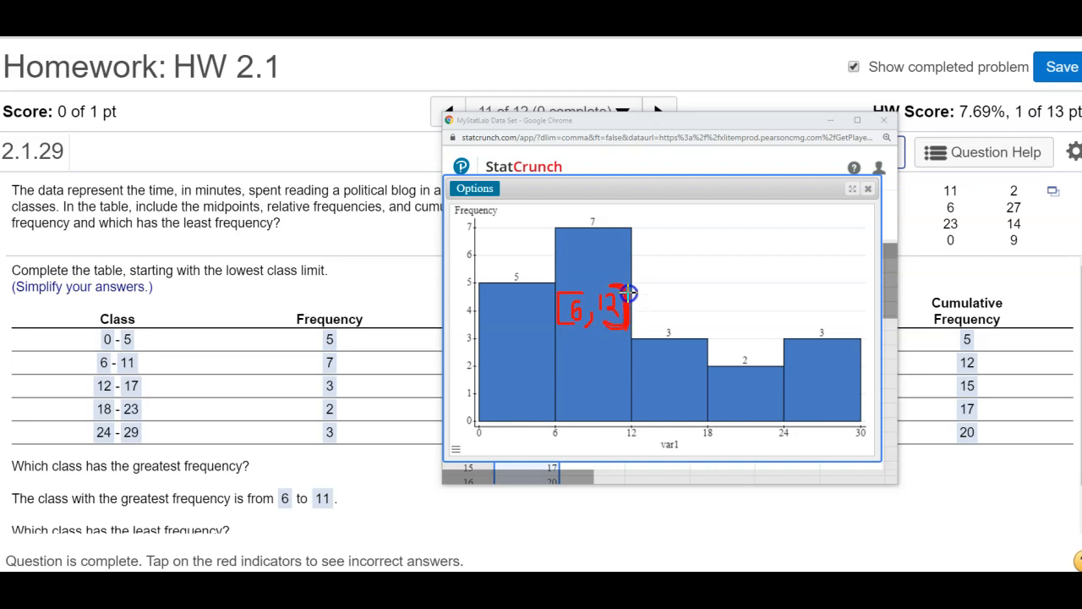
pyautogui.moveTo(555, 314)
pyautogui.mouseDown()
pyautogui.moveTo(116, 360)
pyautogui.moveTo(126, 357)
pyautogui.mouseUp()
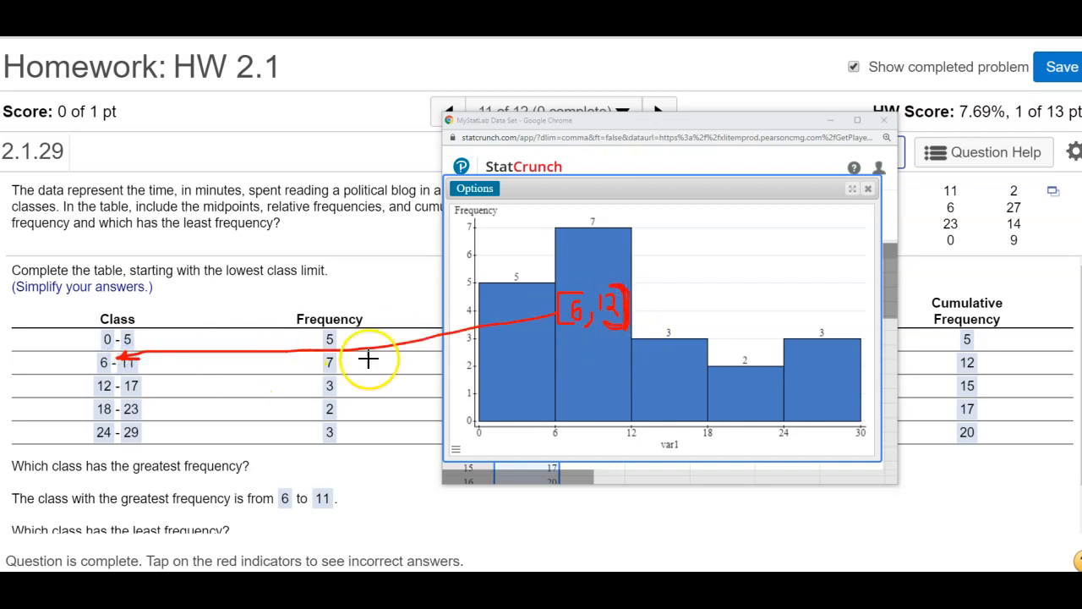
pyautogui.click(146, 366)
pyautogui.moveTo(146, 367)
pyautogui.mouseDown()
pyautogui.moveTo(482, 367)
pyautogui.moveTo(586, 307)
pyautogui.mouseUp()
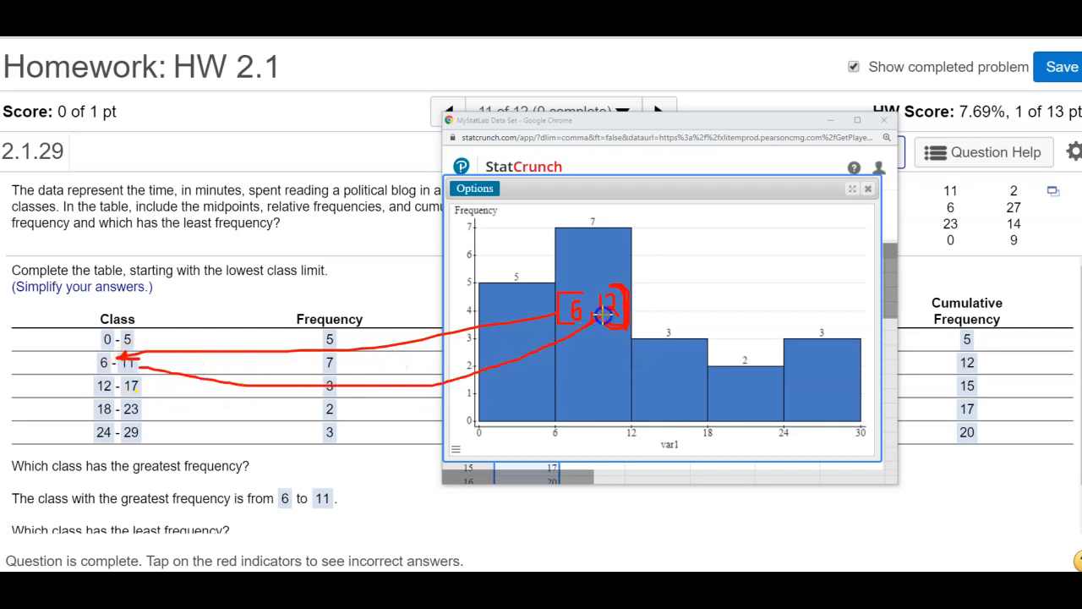
pyautogui.press('Escape')
# - Inspect the ranges of the third, fourth and fifth histogram bars against the table's last three classes
pyautogui.moveTo(659, 380)
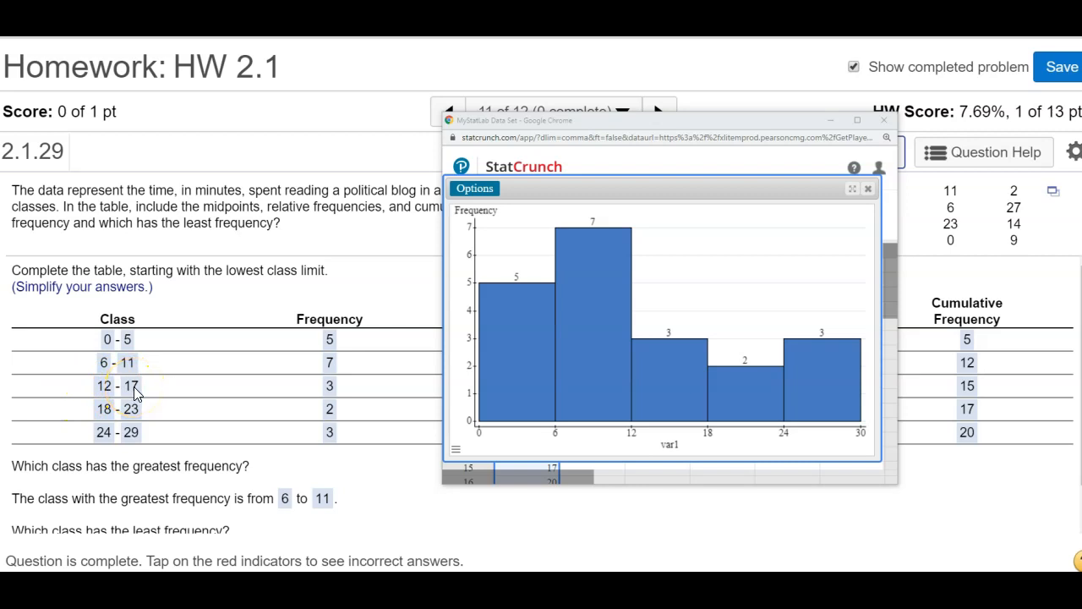
pyautogui.moveTo(724, 394)
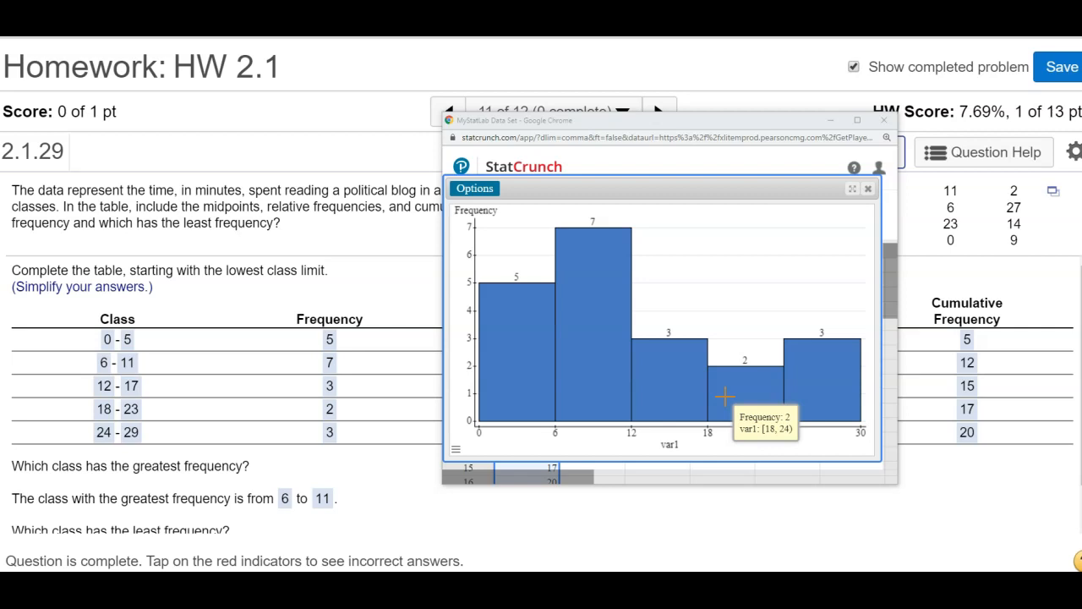
pyautogui.moveTo(812, 389)
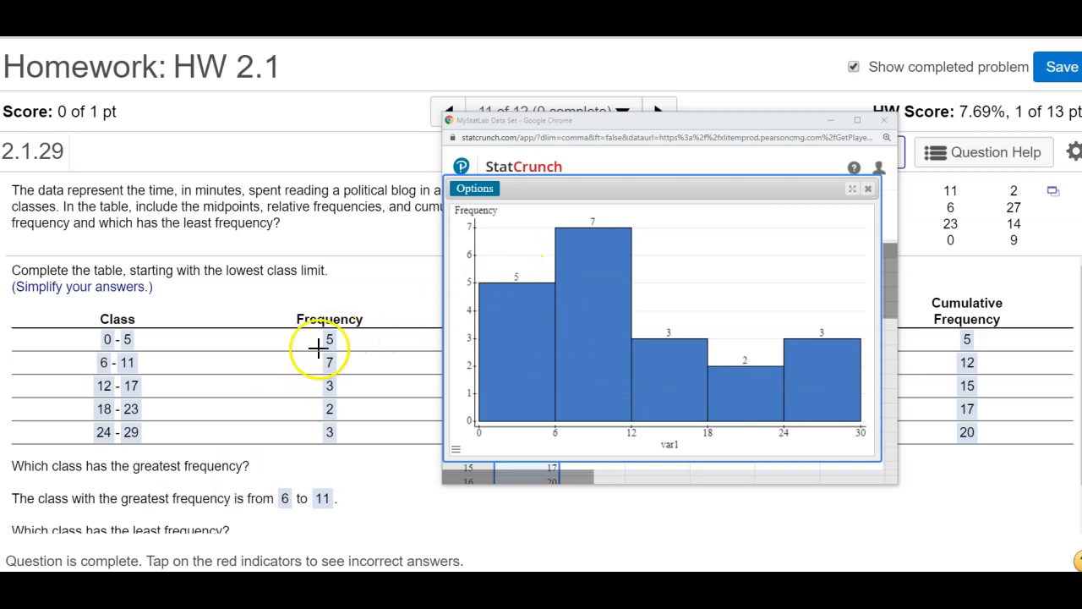
# - Draw a line from each of the five Frequency values to its matching histogram bar, and clear the annotations
pyautogui.moveTo(334, 338); pyautogui.dragTo(510, 276)
pyautogui.moveTo(343, 355); pyautogui.dragTo(600, 286)
pyautogui.moveTo(331, 385); pyautogui.dragTo(648, 373)
pyautogui.moveTo(339, 410); pyautogui.dragTo(720, 394)
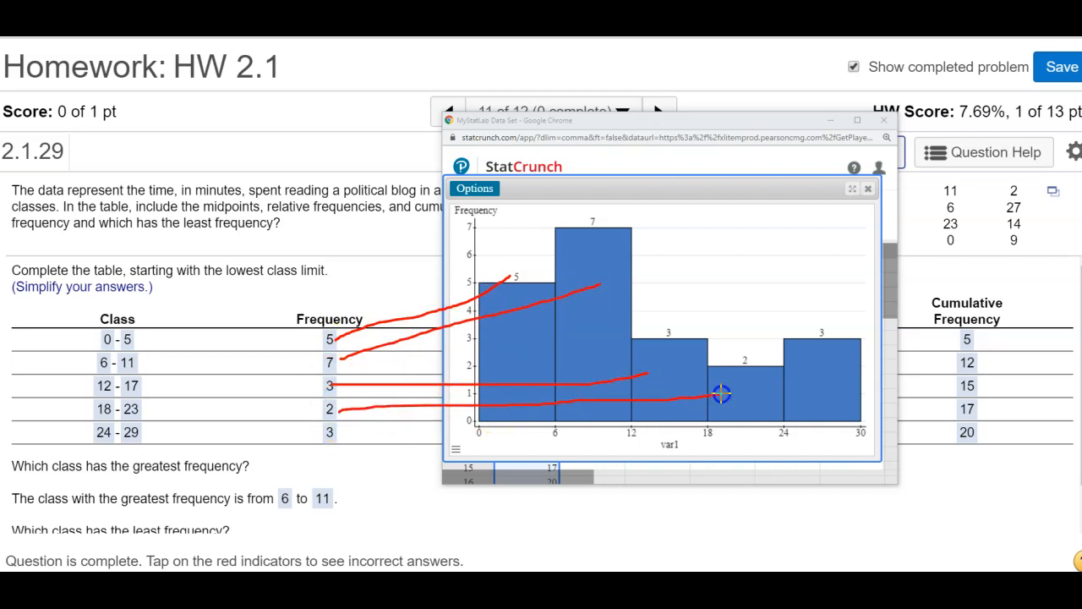
pyautogui.moveTo(337, 438)
pyautogui.mouseDown()
pyautogui.moveTo(589, 435)
pyautogui.moveTo(811, 382)
pyautogui.mouseUp()
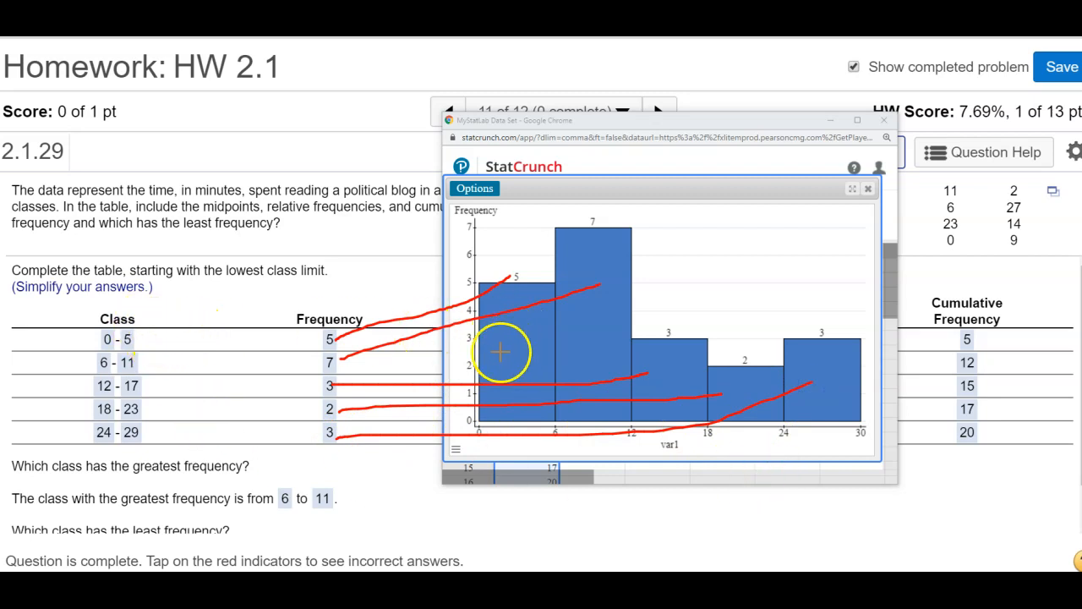
pyautogui.press('Escape')
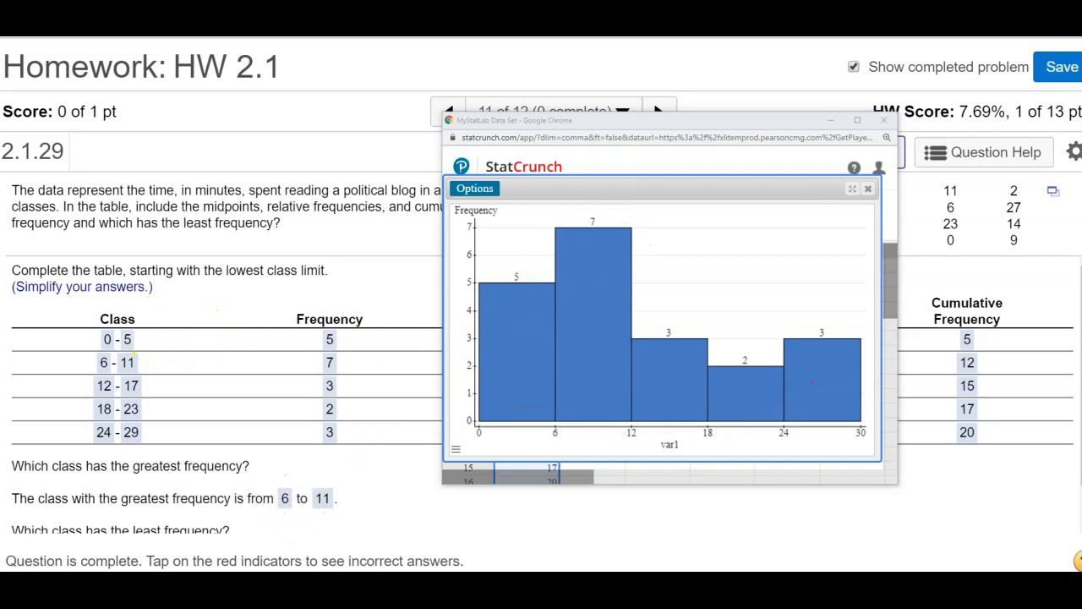
# - Minimize the StatCrunch window and handwrite the midpoint formula (LL + UL)/2 above the Midpoint heading
pyautogui.click(831, 121)
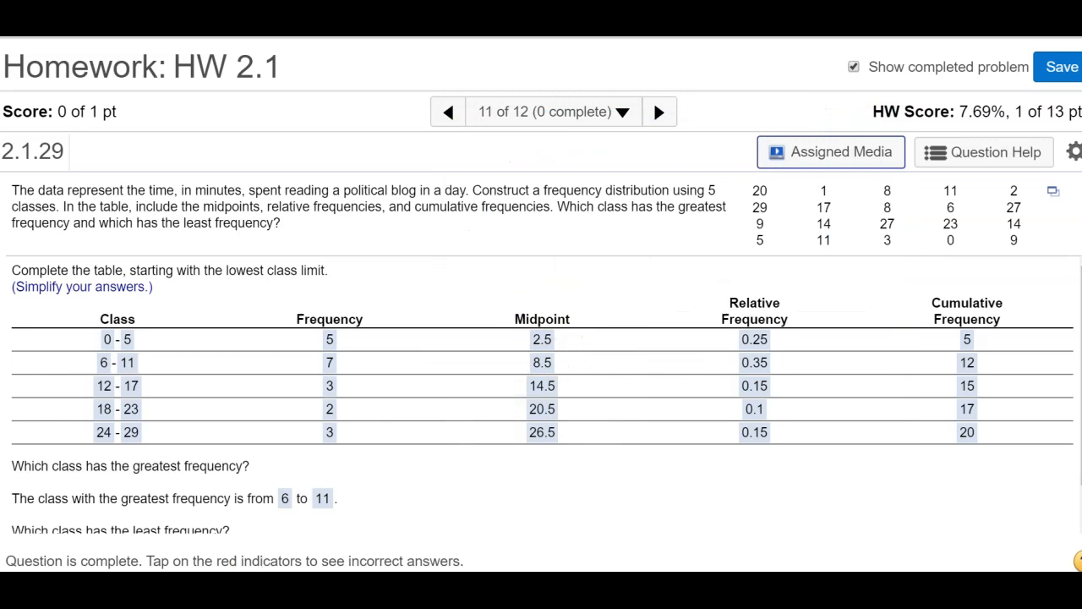
pyautogui.moveTo(510, 281)
pyautogui.mouseDown()
pyautogui.moveTo(510, 299)
pyautogui.moveTo(559, 289)
pyautogui.moveTo(550, 300)
pyautogui.moveTo(597, 299)
pyautogui.mouseUp()
pyautogui.moveTo(507, 303)
pyautogui.mouseDown()
pyautogui.moveTo(591, 302)
pyautogui.moveTo(564, 319)
pyautogui.mouseUp()
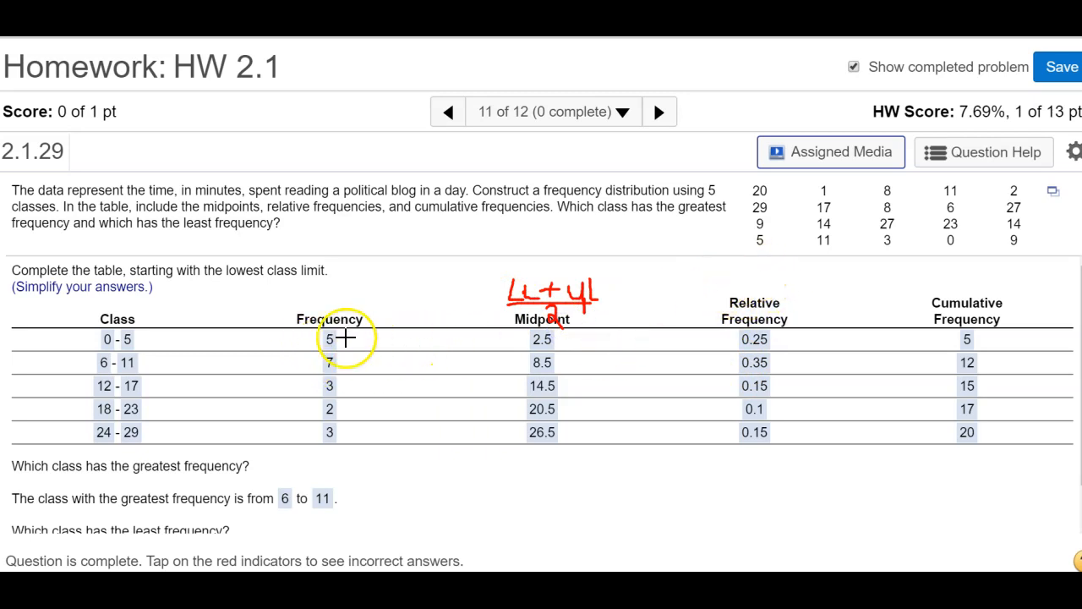
# - Circle class 0 - 5's frequency, write /20 beside it with an arrow to its relative frequency, and circle its cumulative frequency
pyautogui.moveTo(322, 335)
pyautogui.mouseDown()
pyautogui.moveTo(337, 347)
pyautogui.moveTo(356, 328)
pyautogui.moveTo(358, 363)
pyautogui.moveTo(367, 337)
pyautogui.moveTo(372, 349)
pyautogui.moveTo(706, 340)
pyautogui.mouseUp()
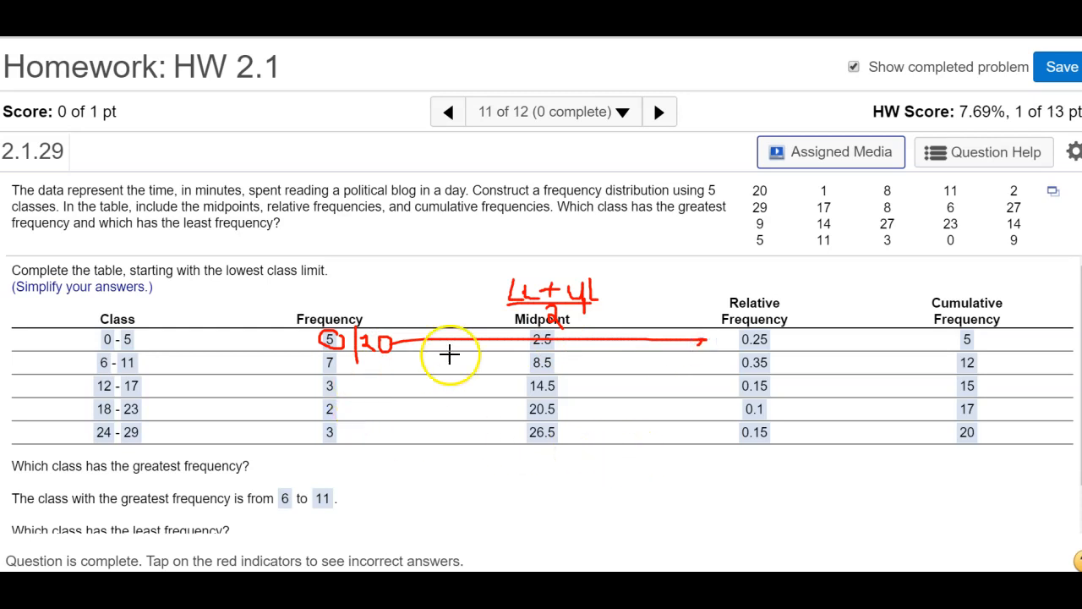
pyautogui.moveTo(981, 336)
pyautogui.mouseDown()
pyautogui.moveTo(955, 330)
pyautogui.moveTo(966, 345)
pyautogui.moveTo(978, 335)
pyautogui.mouseUp()
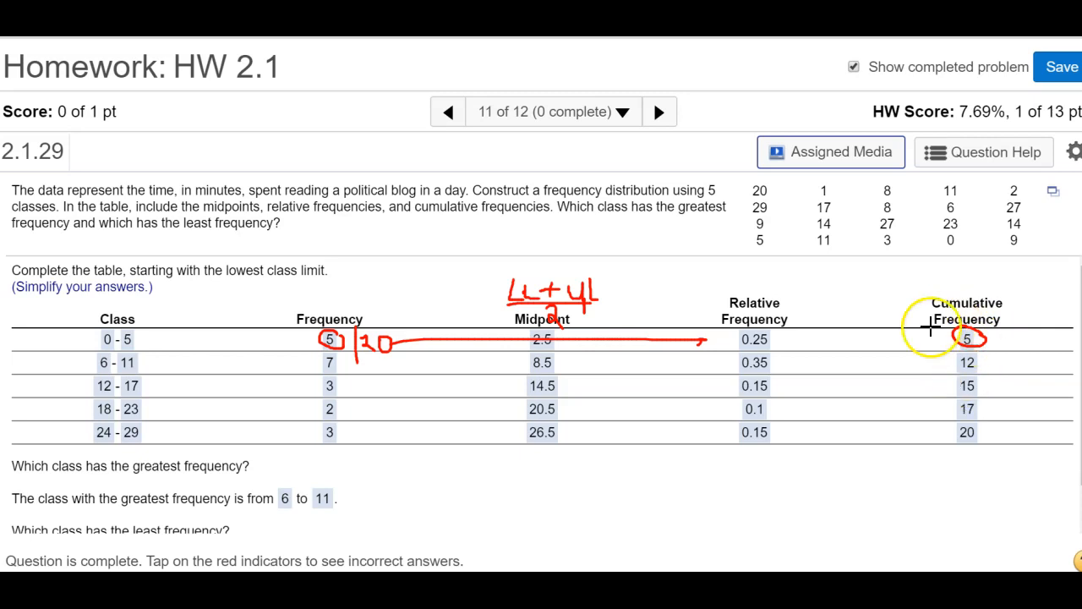